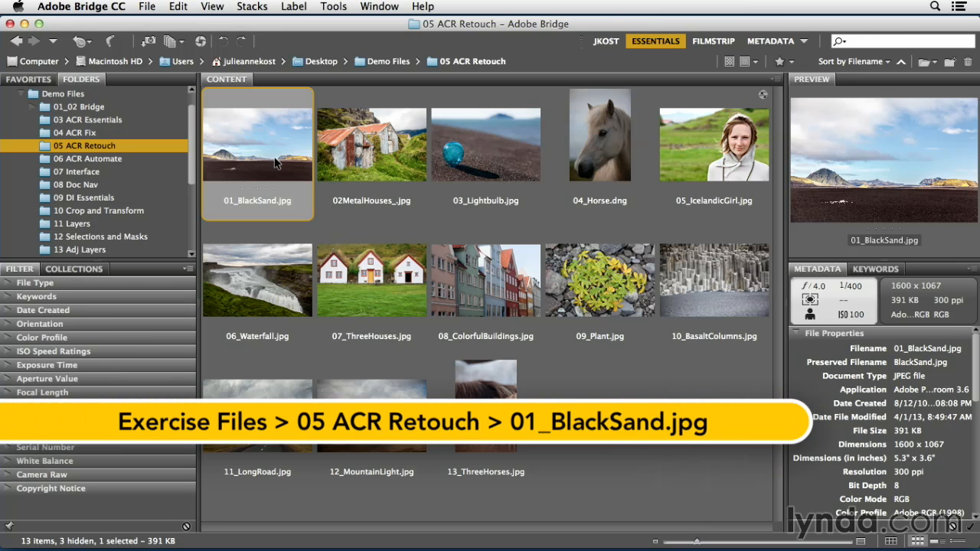
Open 01_BlackSand.jpg in Camera Raw and activate the Graduated Filter tool
key("super+r")
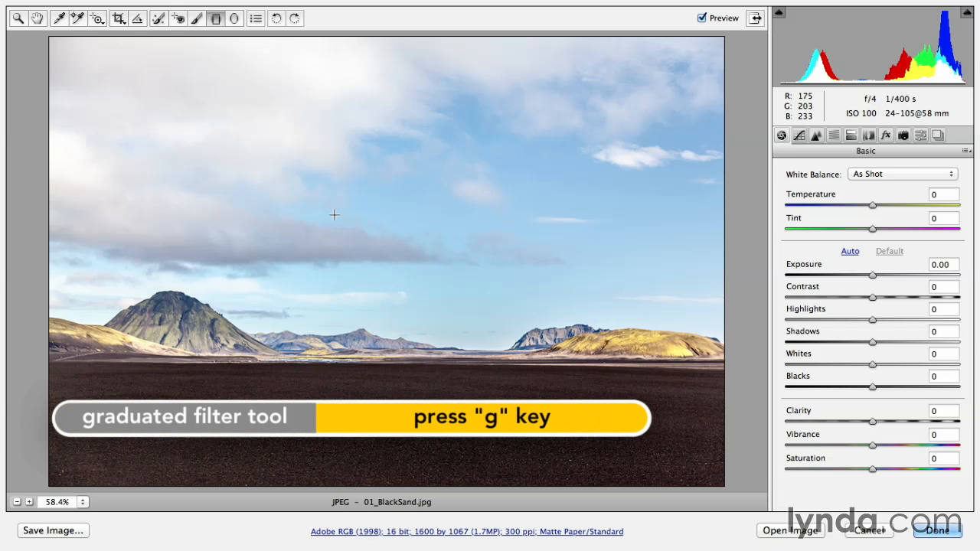
key("g")
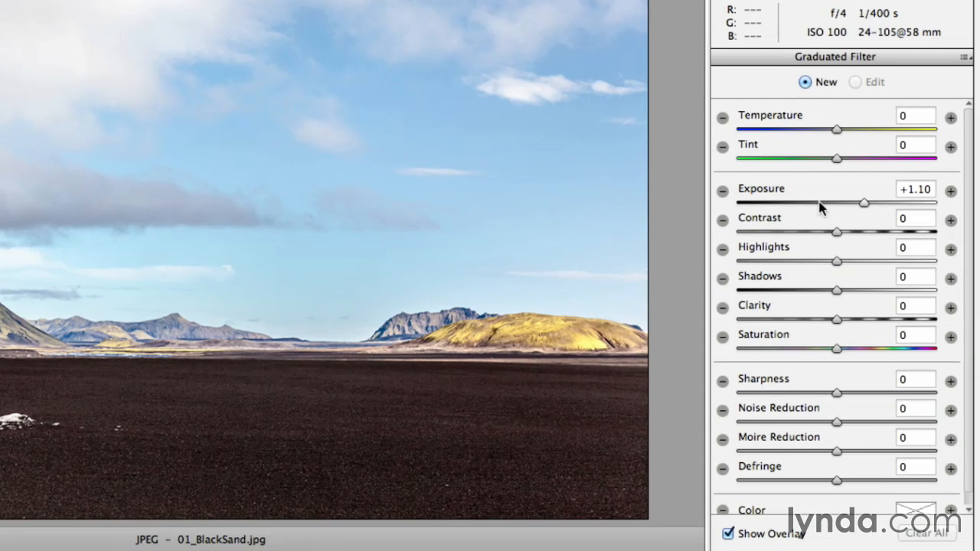
Set the new graduated filter's Exposure to -1.10, Contrast to -45, Highlights to +50, Shadows to -28 and Clarity to +17
left_click_drag(864, 205, 791, 233)
left_click_drag(836, 264, 885, 263)
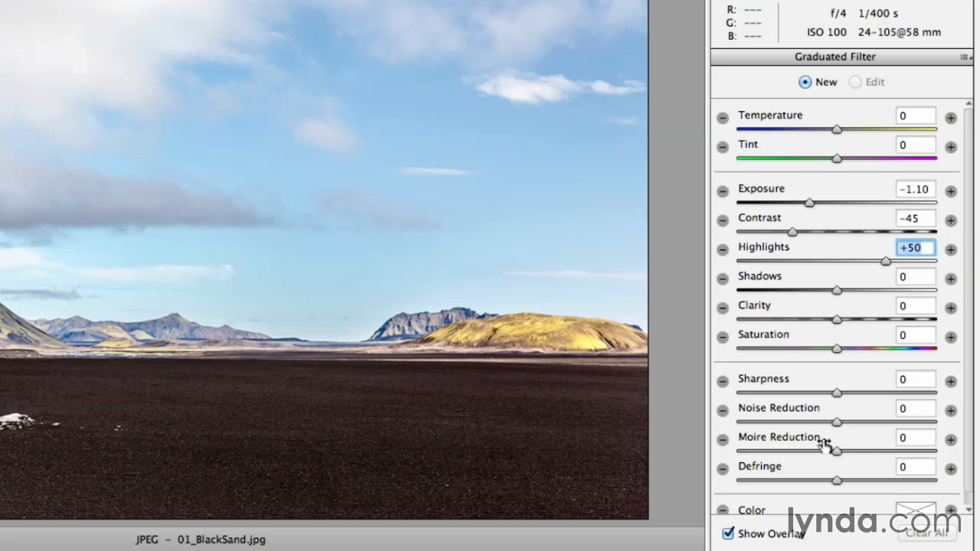
scroll(861, 470, "down", 1)
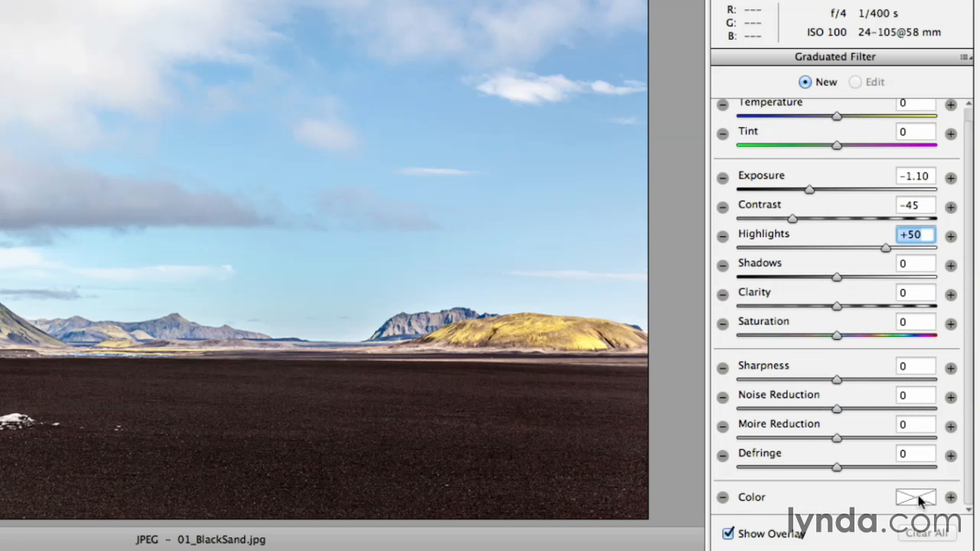
scroll(966, 467, "up", 2)
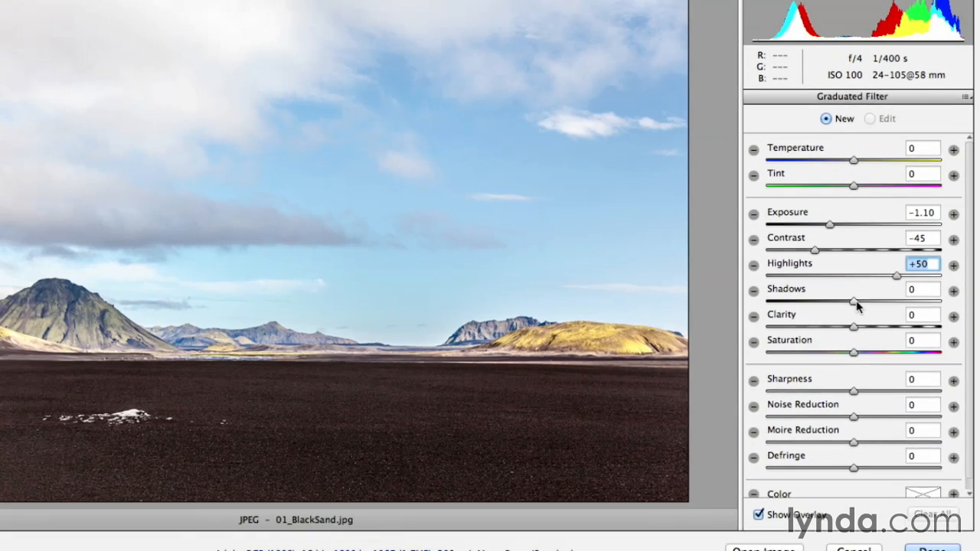
left_click_drag(836, 291, 817, 291)
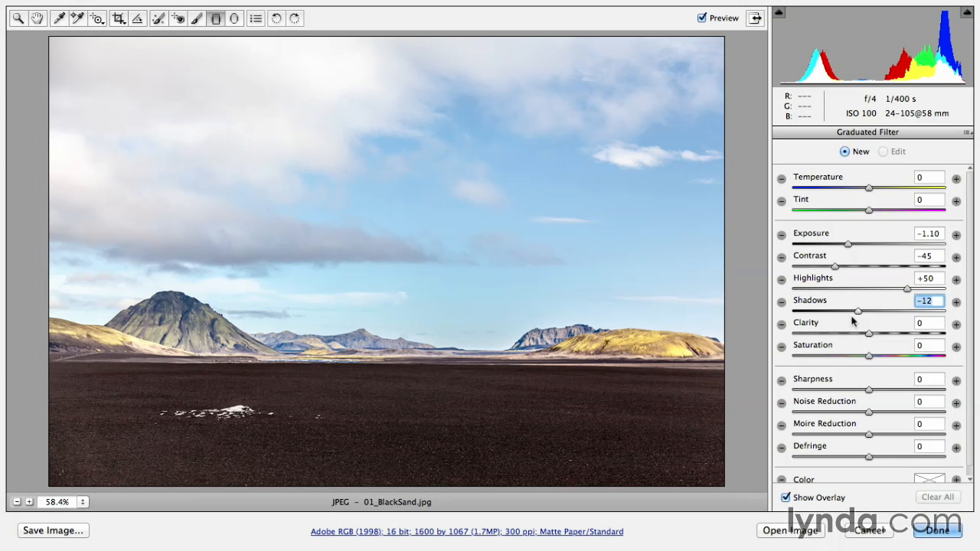
left_click_drag(855, 316, 882, 334)
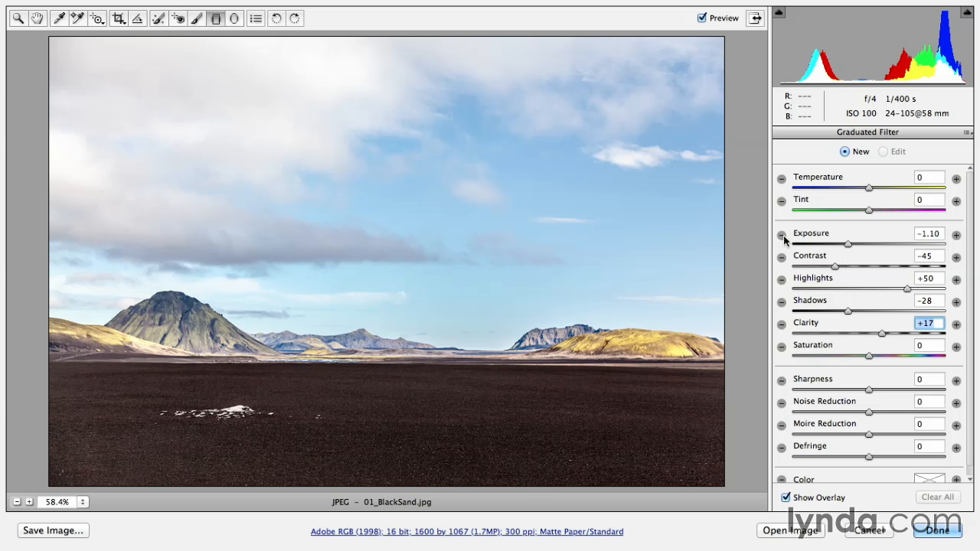
Reset the other filter settings, set Exposure to -1.50 and draw a vertical gradient from the top of the sky down to mid-sky
left_click(955, 240)
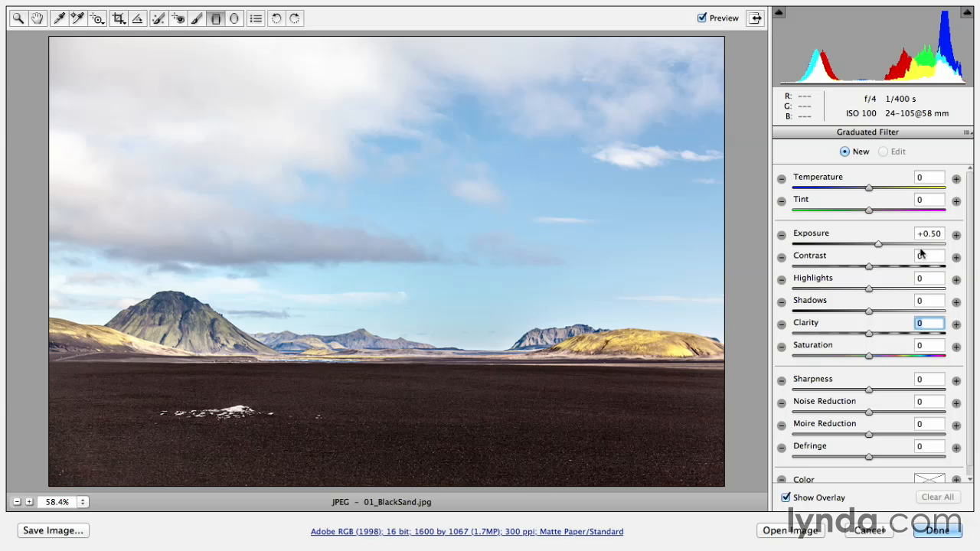
left_click_drag(878, 245, 843, 245)
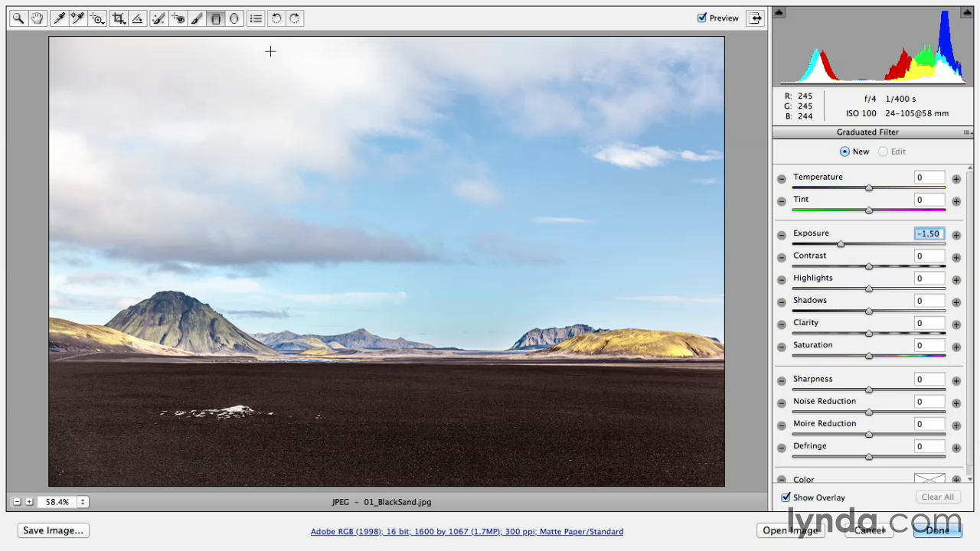
left_click_drag(270, 50, 270, 228)
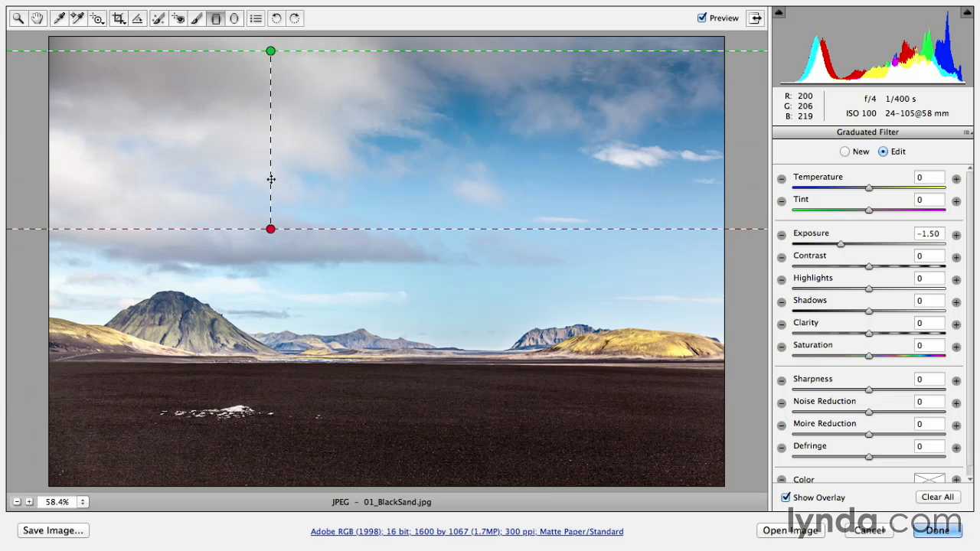
Reposition and shorten the sky gradient, and rotate it to a slight downward slope toward the right
left_click_drag(270, 179, 306, 193)
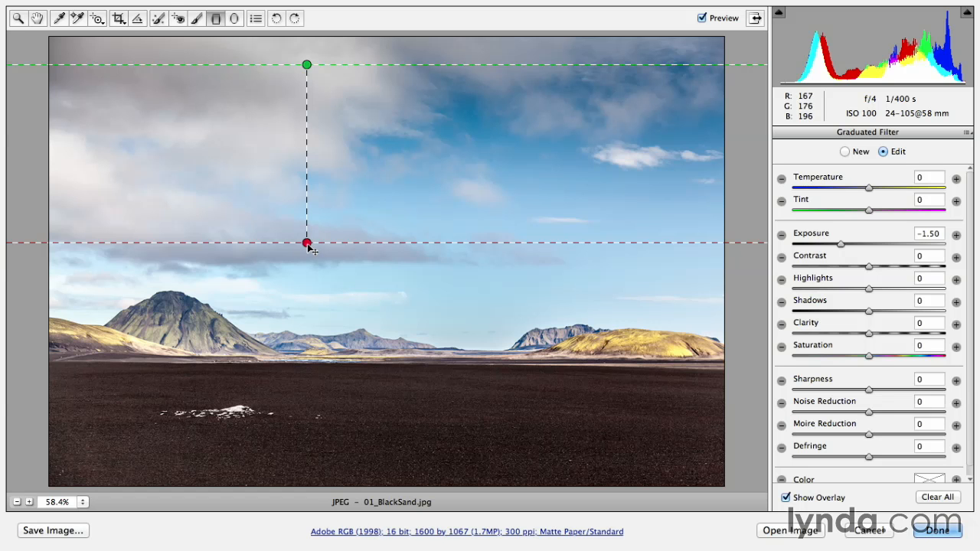
left_click_drag(306, 244, 314, 210)
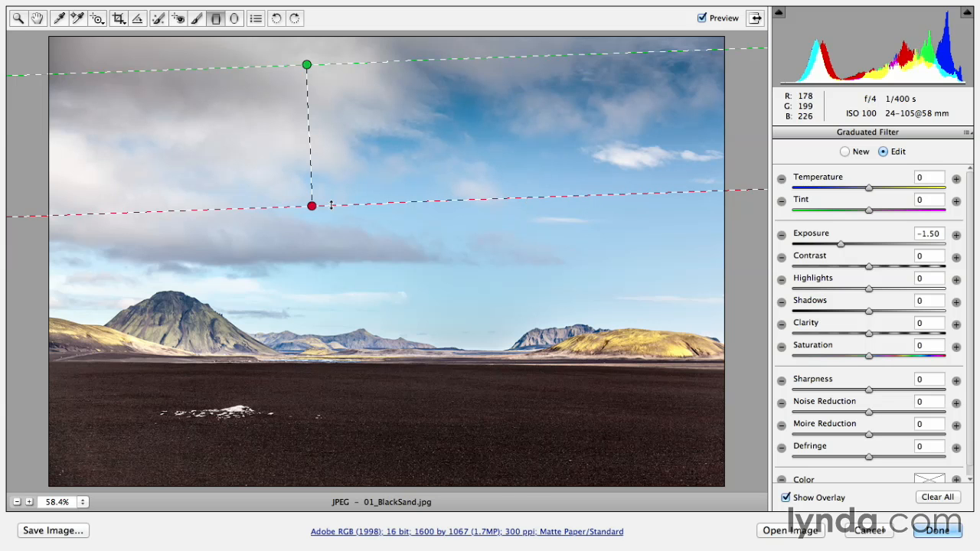
mouse_move(353, 204)
left_mouse_down()
mouse_move(350, 215)
mouse_move(353, 204)
left_mouse_up()
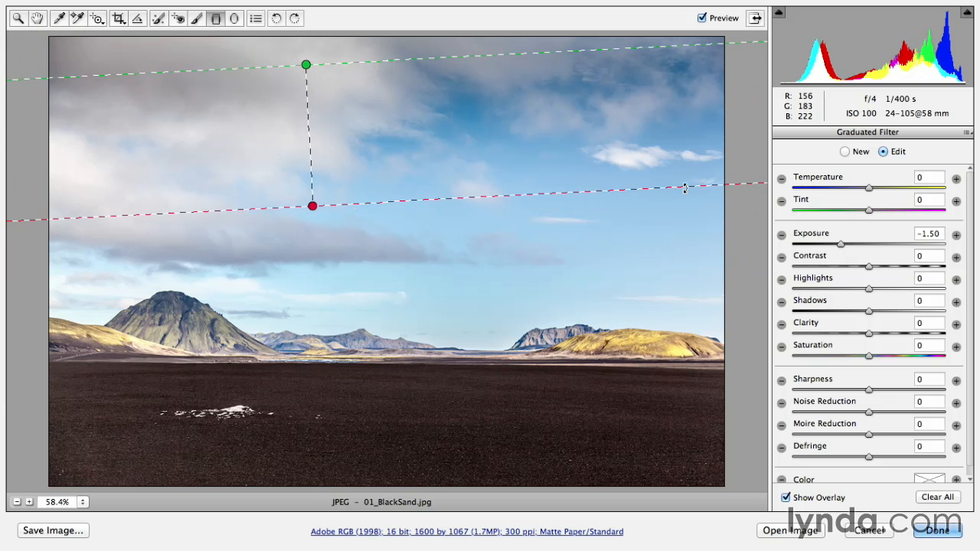
left_click_drag(684, 188, 686, 211)
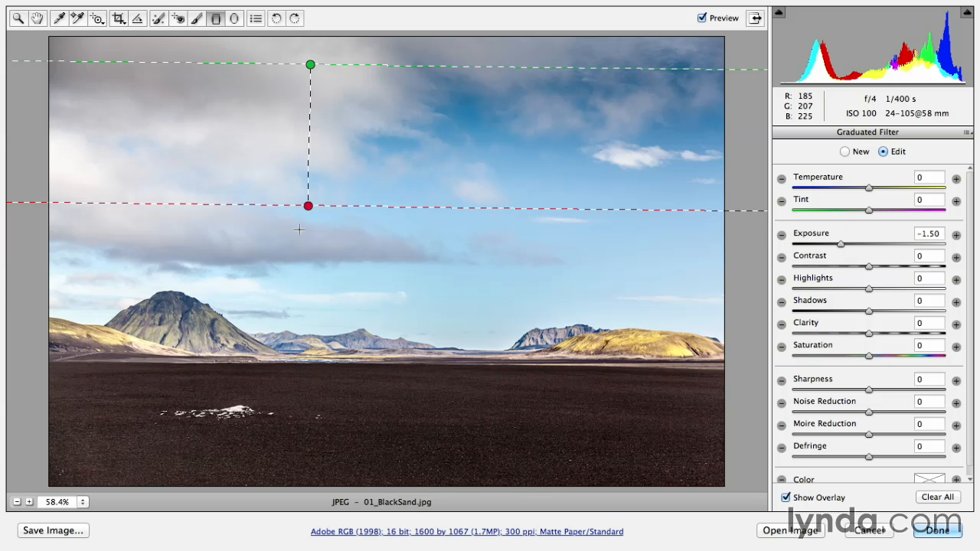
Set the sky gradient's Exposure to -2.60 and Highlights to -32
left_click_drag(838, 244, 817, 257)
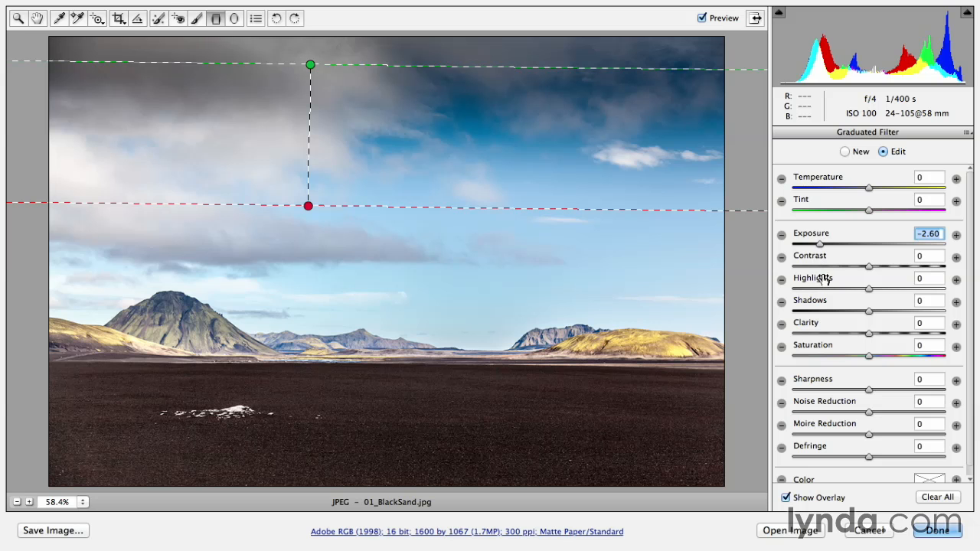
left_click_drag(869, 292, 844, 301)
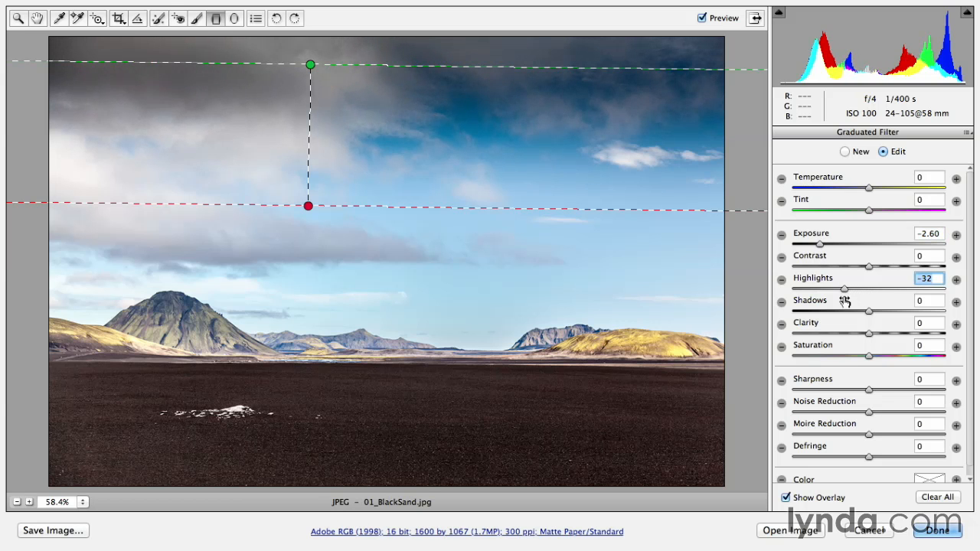
Tint the sky gradient pale blue with hue 220 and saturation 16
left_click_drag(970, 311, 976, 362)
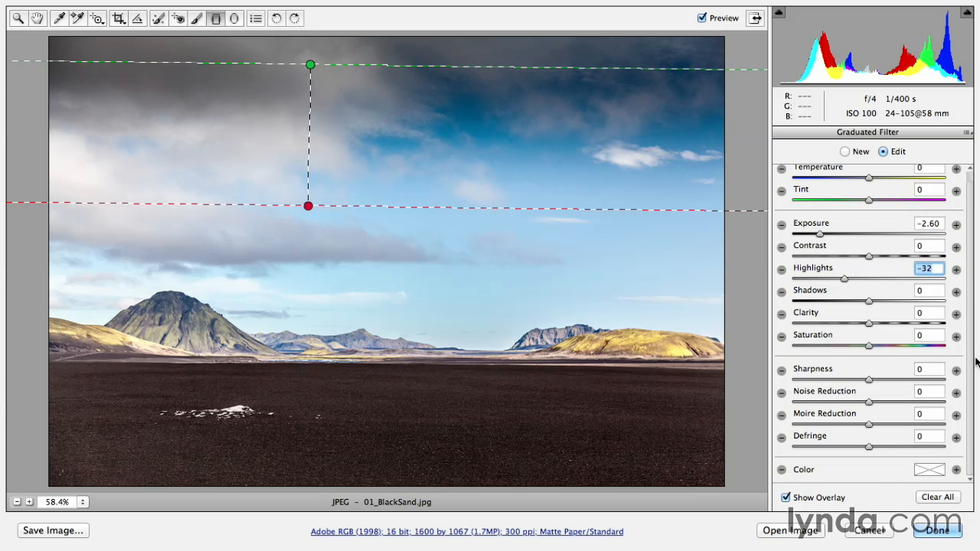
left_click(935, 472)
mouse_move(373, 233)
left_mouse_down()
mouse_move(362, 228)
mouse_move(498, 224)
mouse_move(479, 233)
left_mouse_up()
left_click(624, 164)
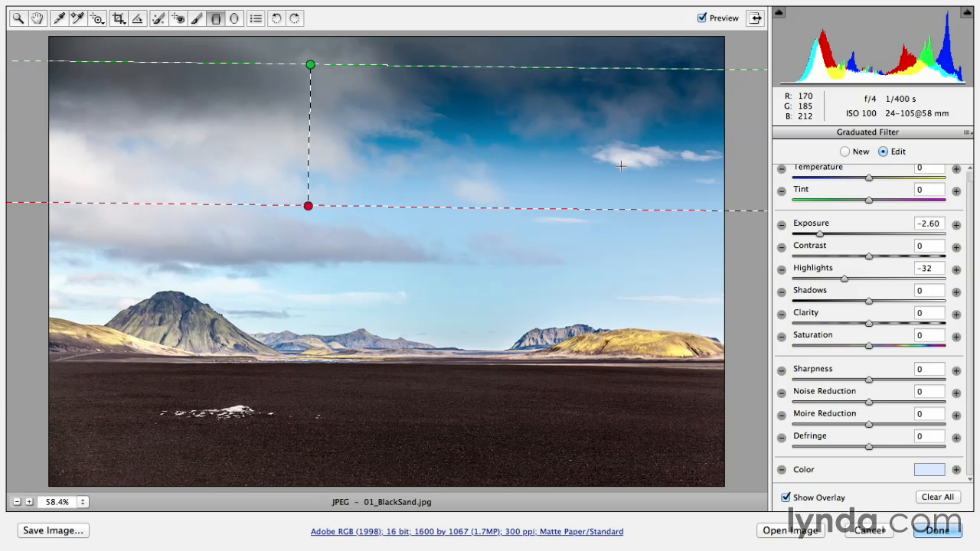
Compare the photo with and without the sky gradient, both with the filter overlay shown and with it hidden
key("p")
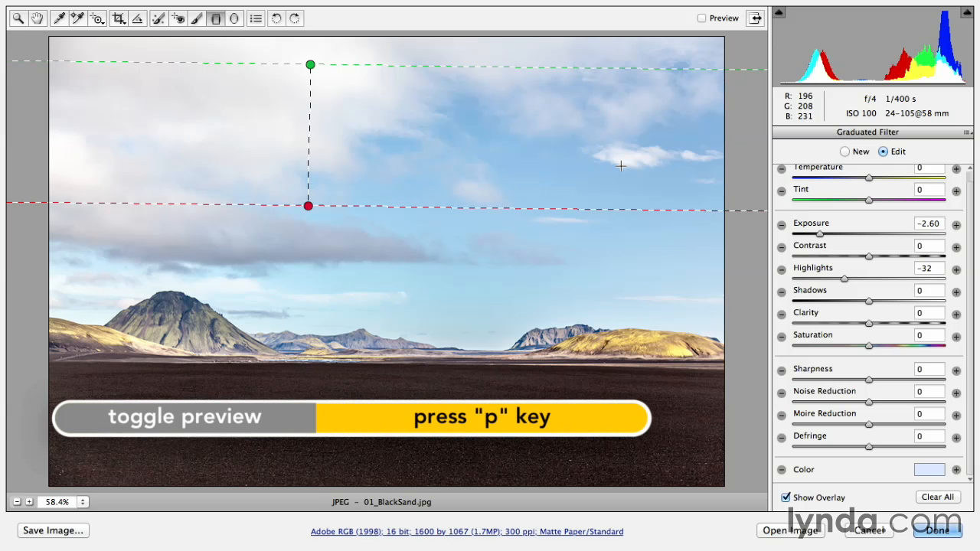
key("p")
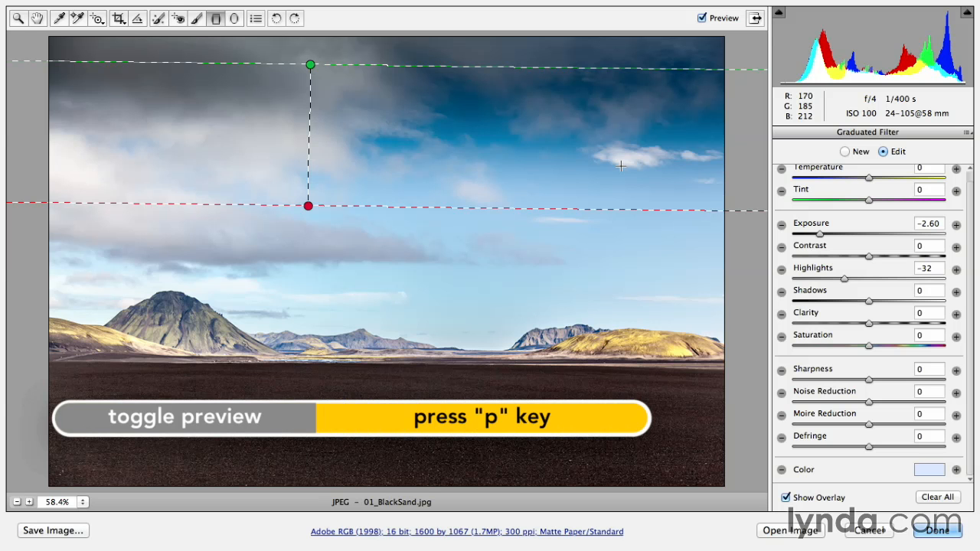
key("v")
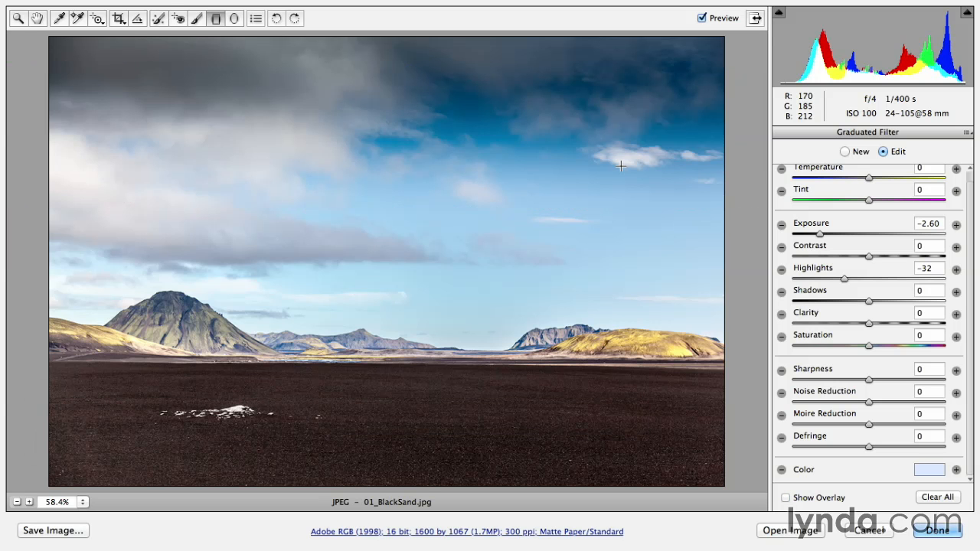
key("p")
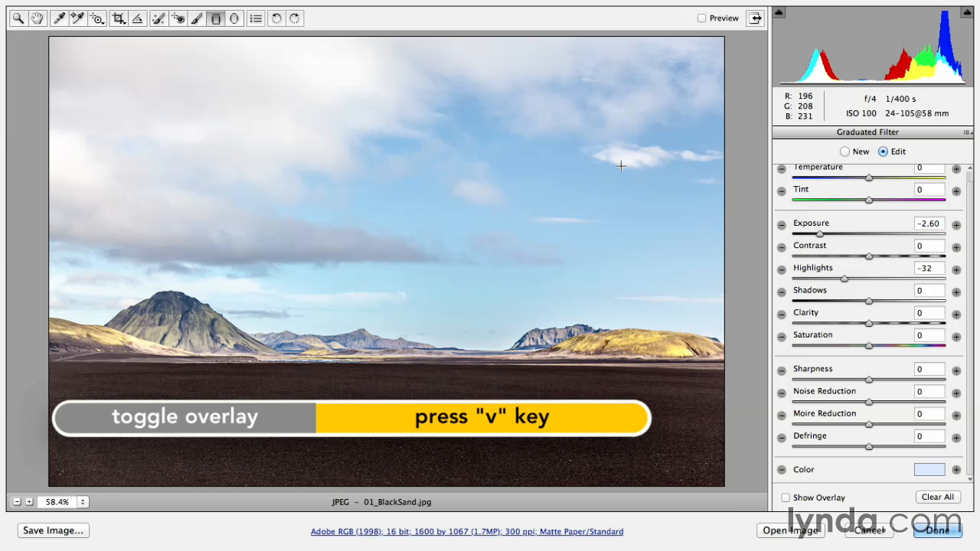
key("p")
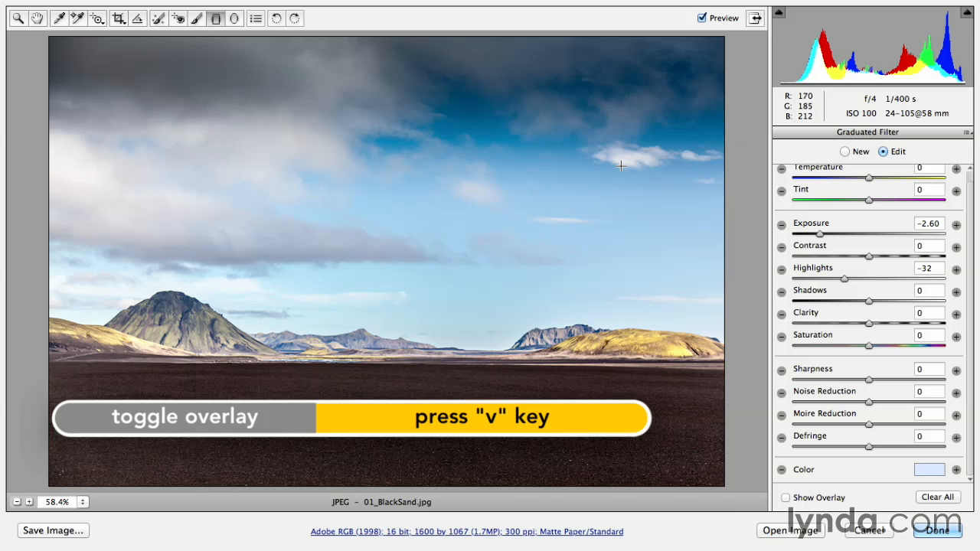
key("v")
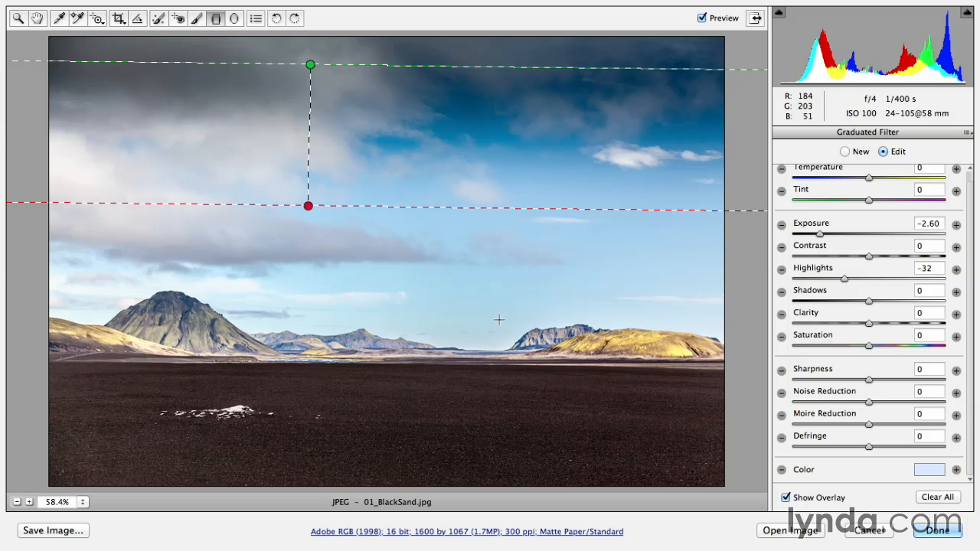
Add a new graduated filter with Exposure +1.10 over the black sand, drawn upward from the snow patch, and reduce its tilt
left_click(845, 152)
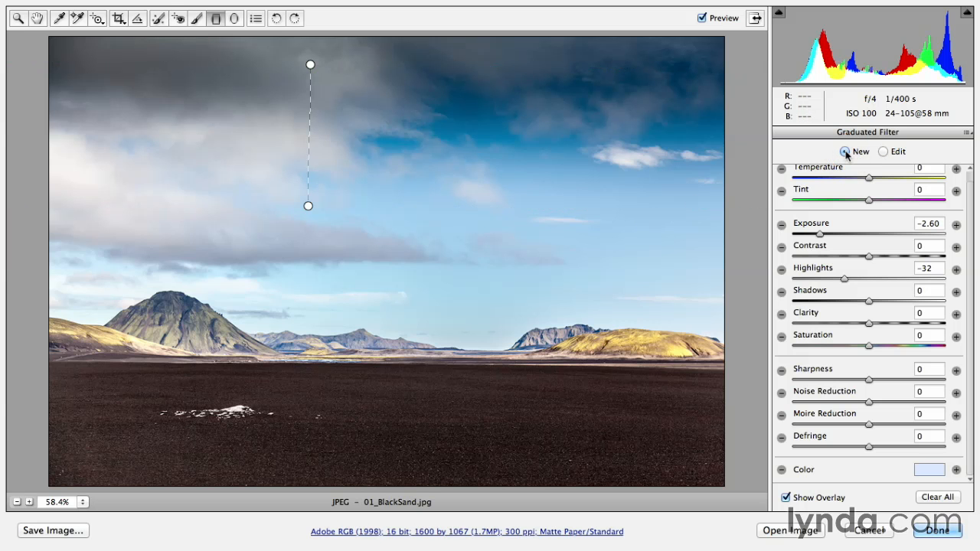
left_click(957, 225)
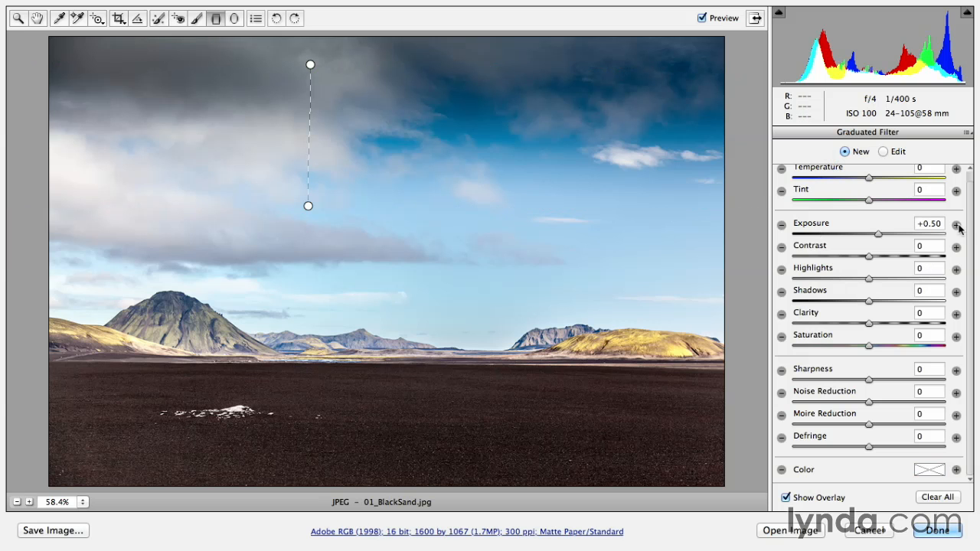
left_click_drag(878, 233, 890, 233)
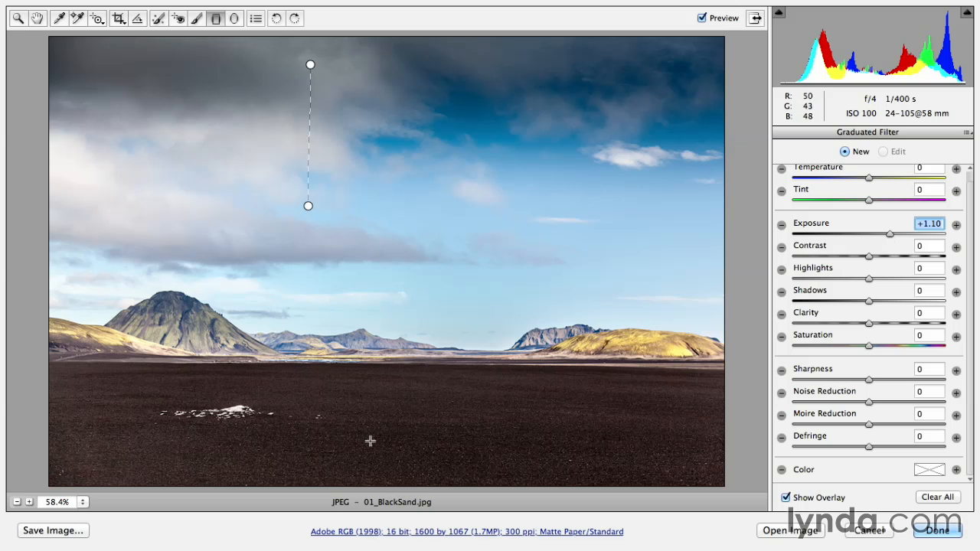
mouse_move(262, 414)
left_mouse_down()
mouse_move(266, 368)
mouse_move(264, 397)
left_mouse_up()
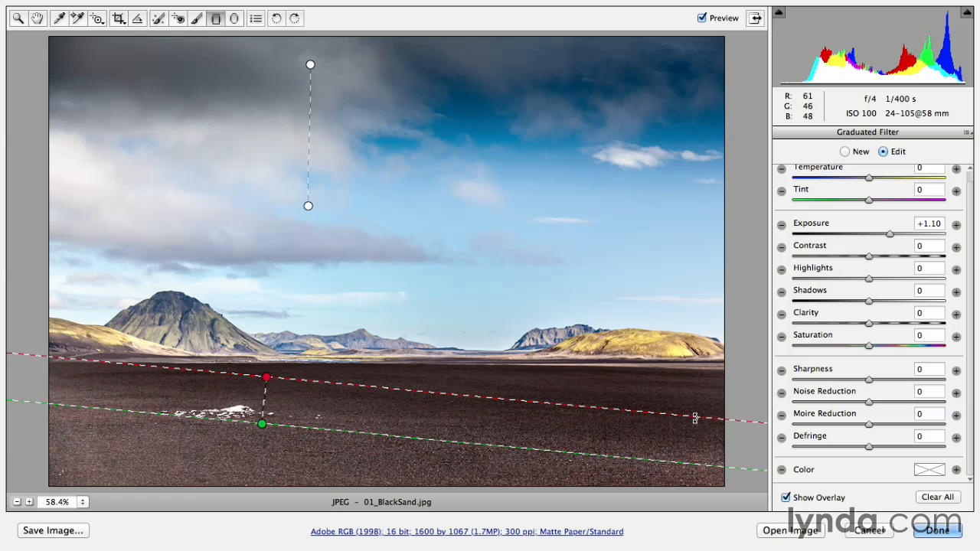
left_click_drag(696, 418, 688, 398)
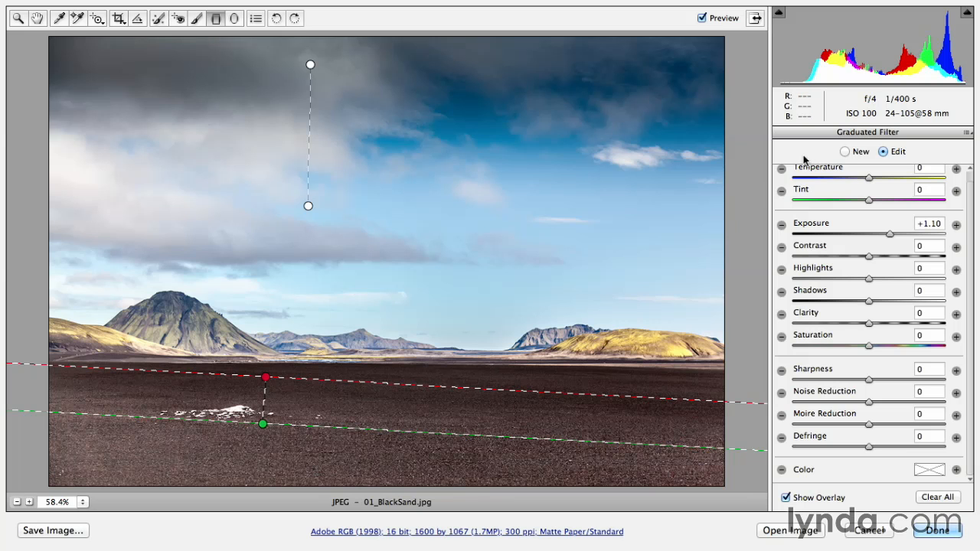
Add another graduated filter with Exposure -1.35, drawn from near the photo's bottom edge up to the snow patch
left_click(845, 152)
left_click_drag(890, 237, 843, 239)
left_click_drag(206, 466, 208, 414)
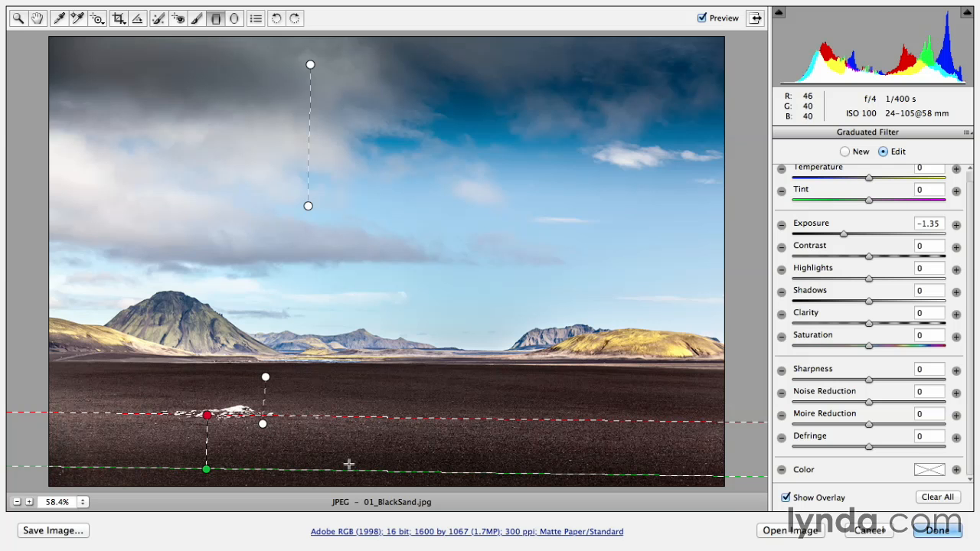
Hide the filter overlay, compare the photo before and after all the gradients, and show the overlay again
key("v")
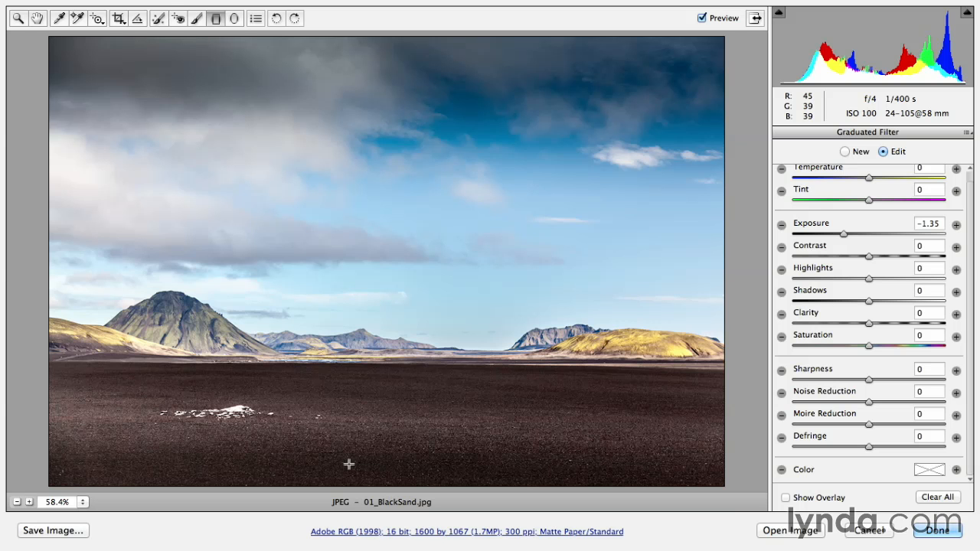
key("p")
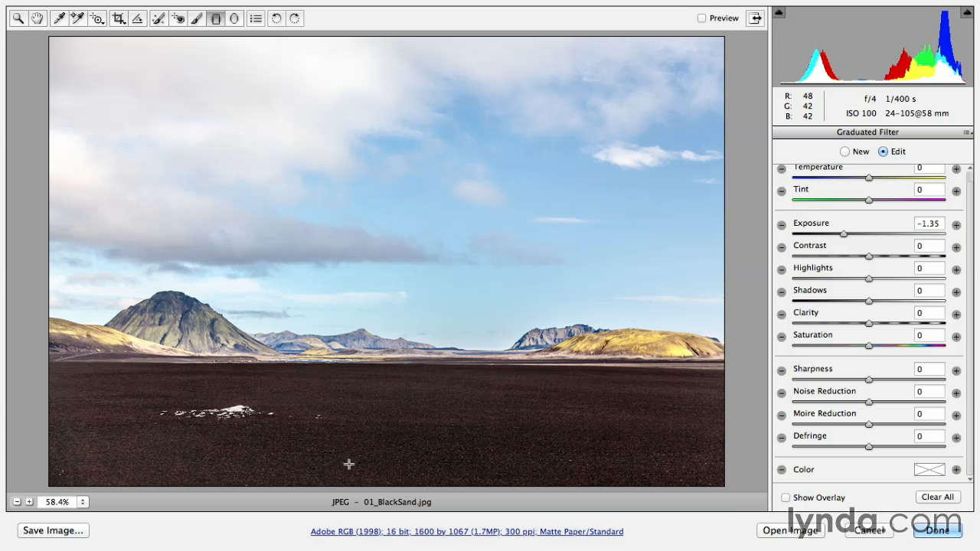
key("p")
key("v")
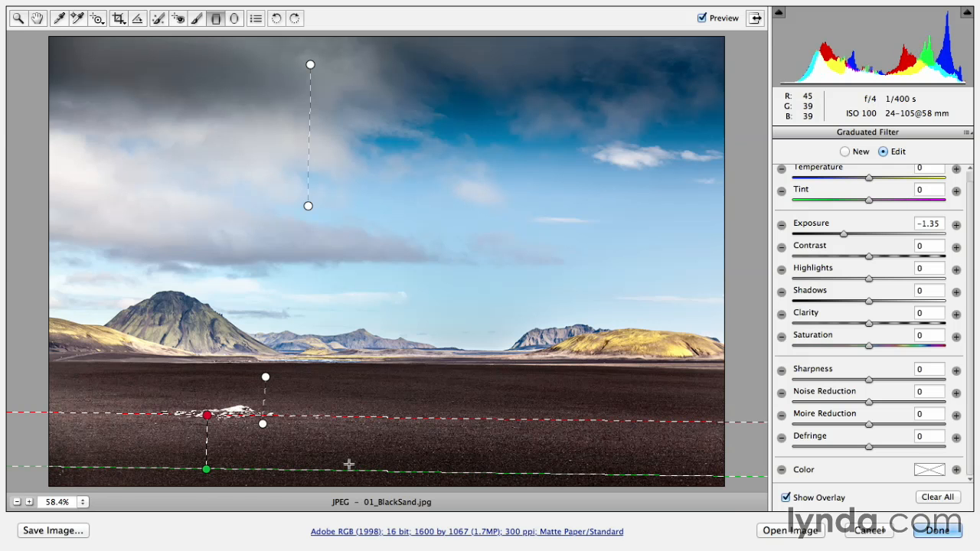
Select the brightening gradient on the sand and set its Exposure to +0.85
left_click(266, 378)
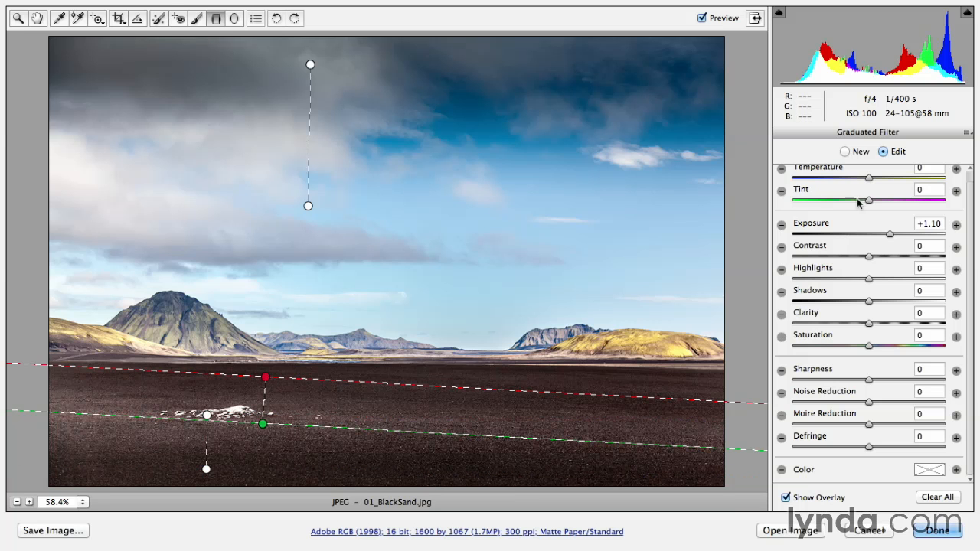
left_click_drag(888, 234, 882, 238)
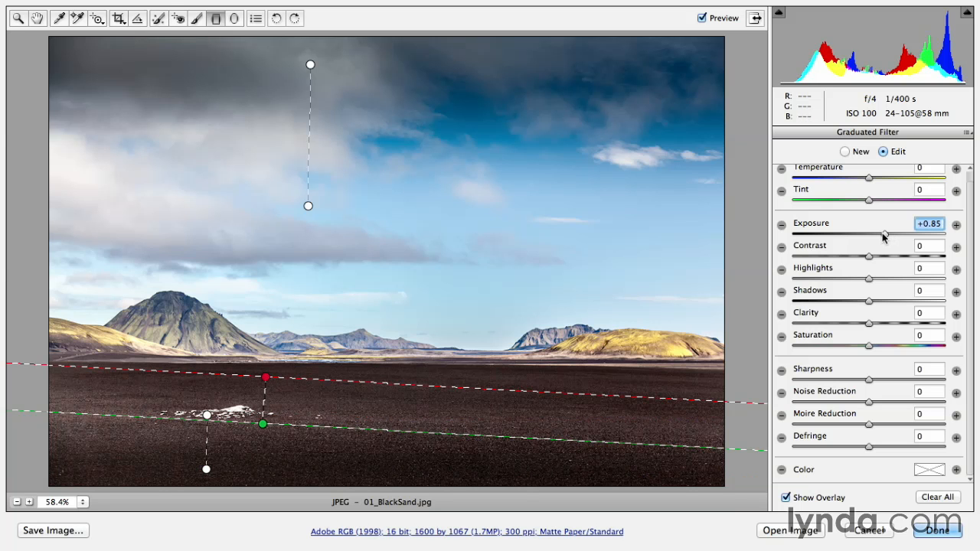
Select the sky gradient and remove its color tint by setting the color's saturation to 0
left_click(308, 205)
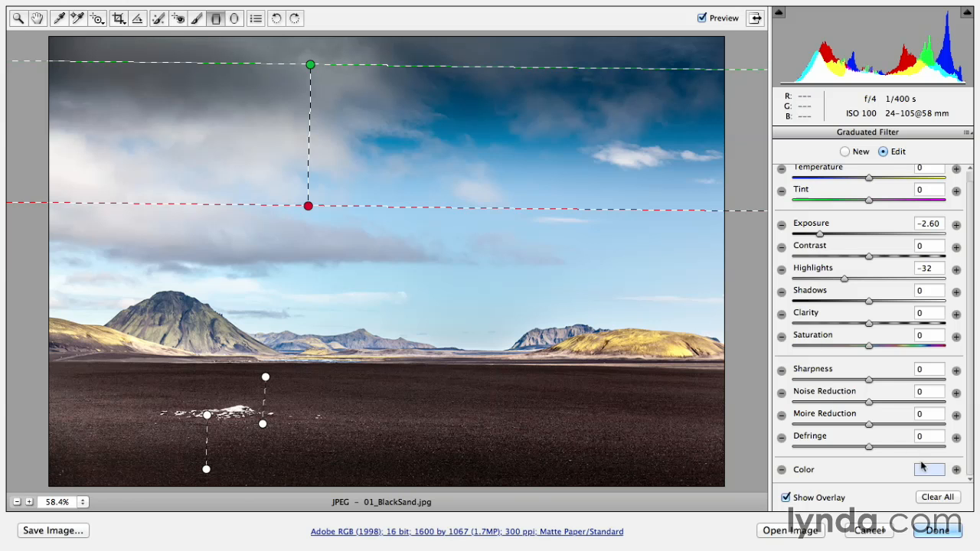
left_click(930, 475)
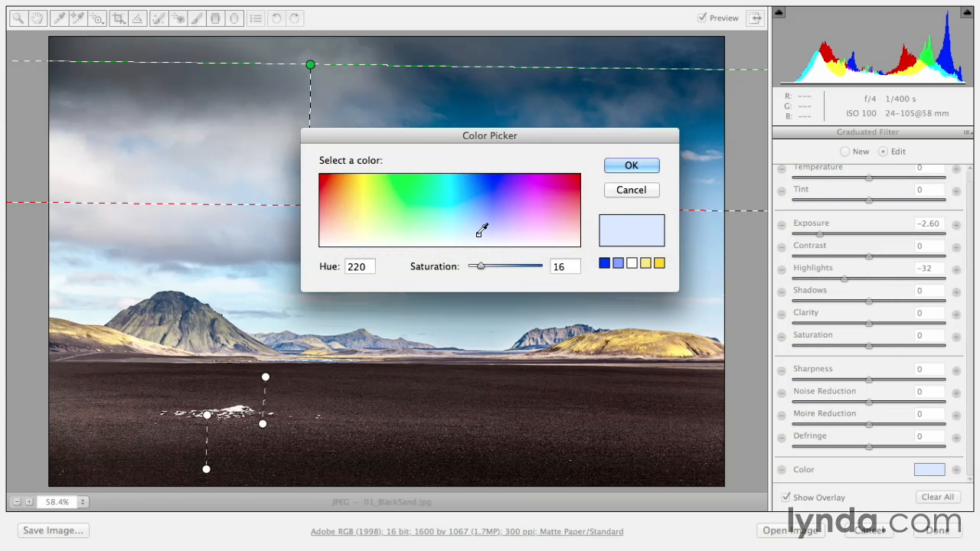
left_click_drag(483, 231, 482, 244)
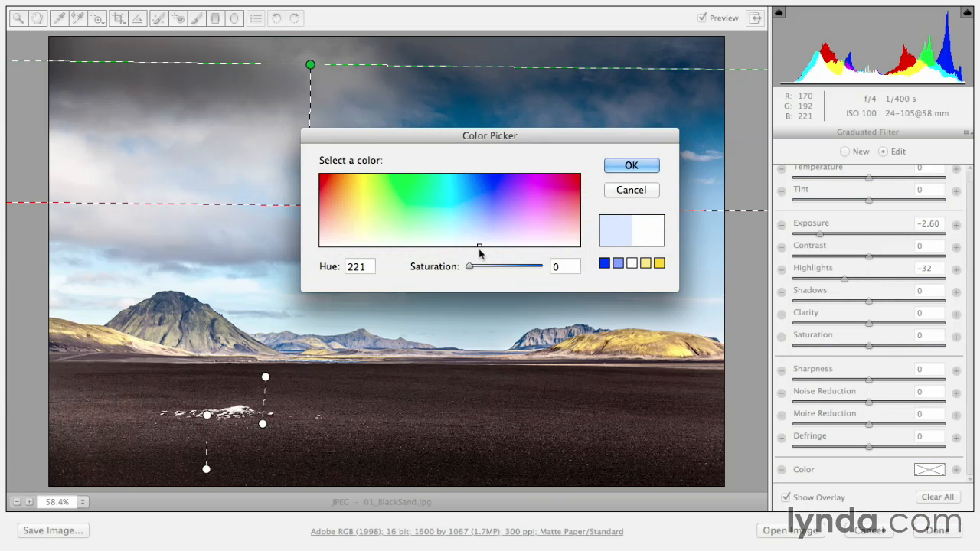
left_click(640, 169)
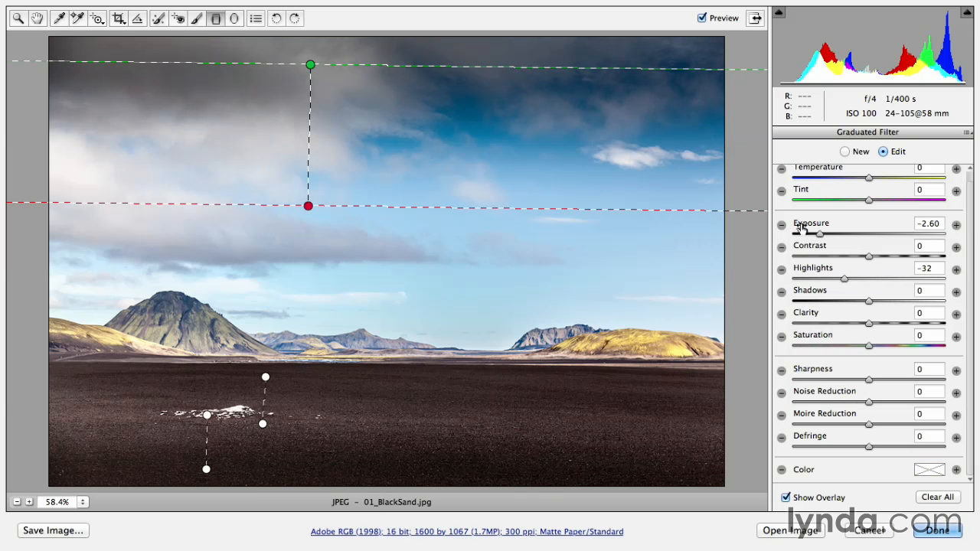